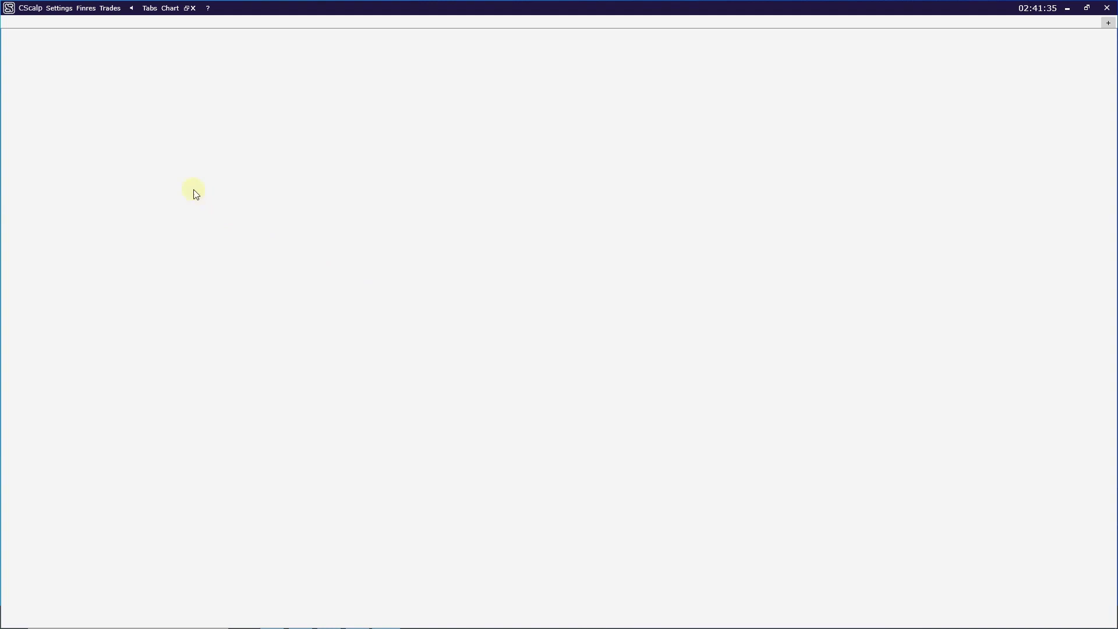
Open Settings and expand the Binance Spot and USDT Futures connection details.
left_click(60, 10)
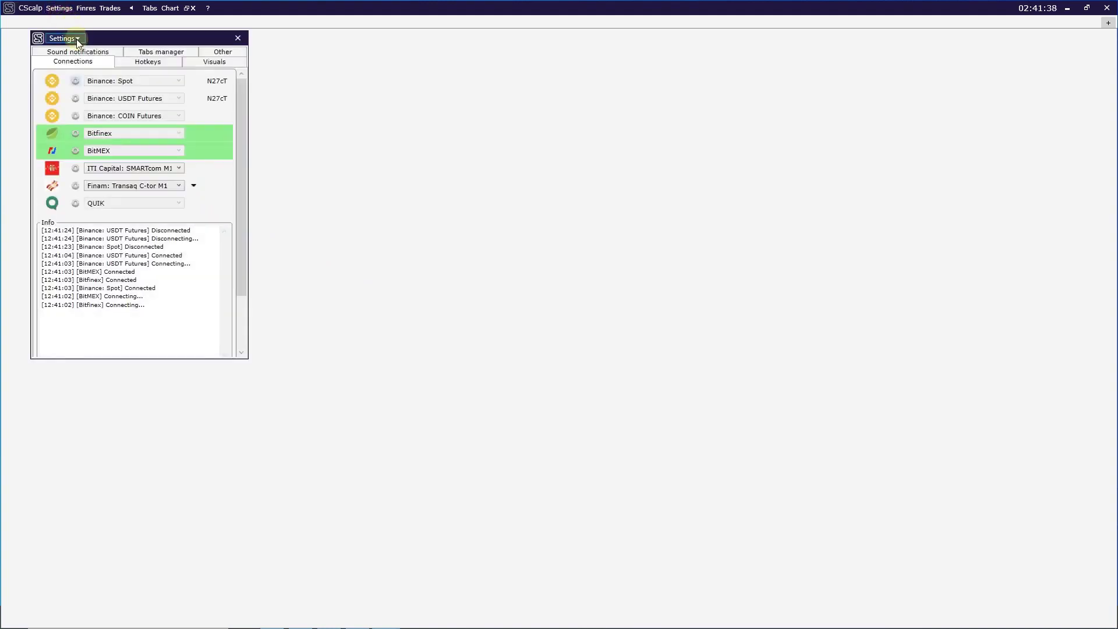
left_click(75, 81)
left_click(75, 224)
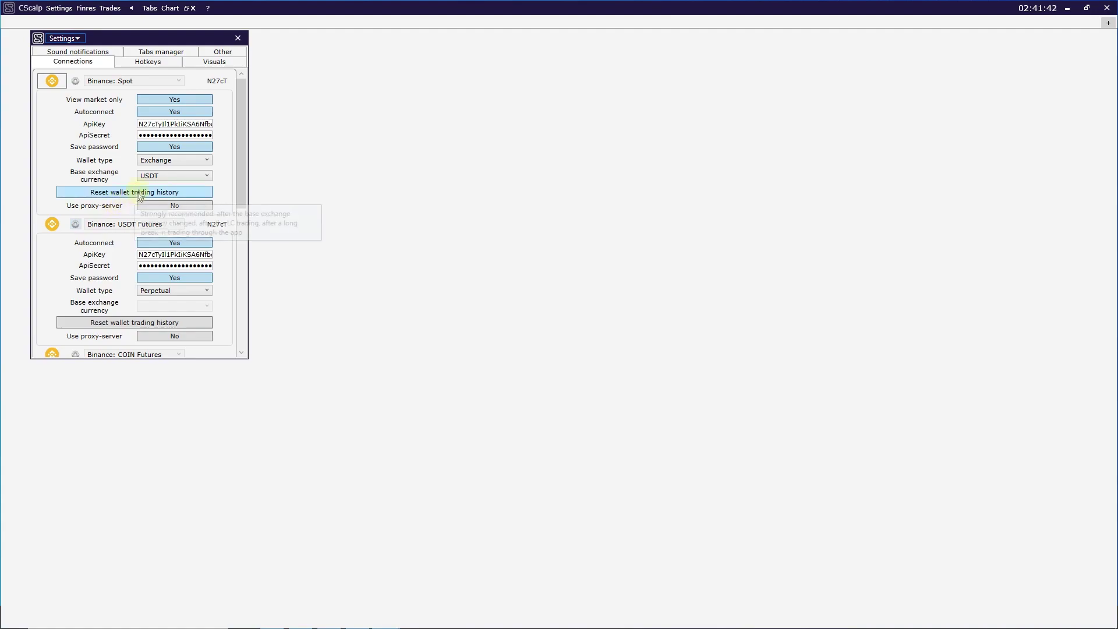
scroll(157, 146, "down", 4)
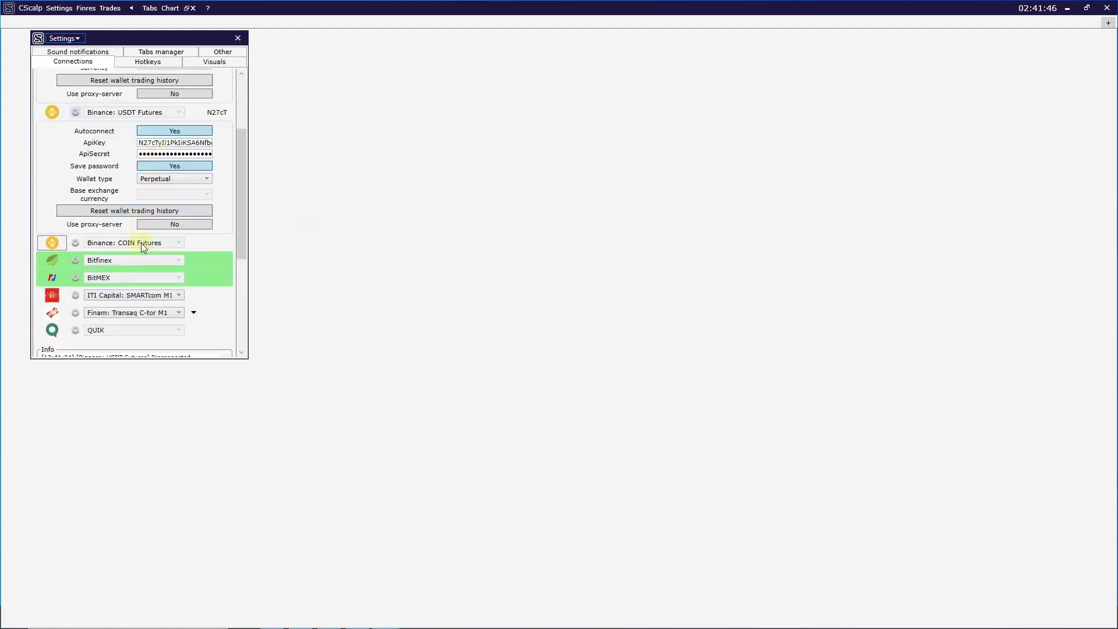
scroll(141, 243, "down", 1)
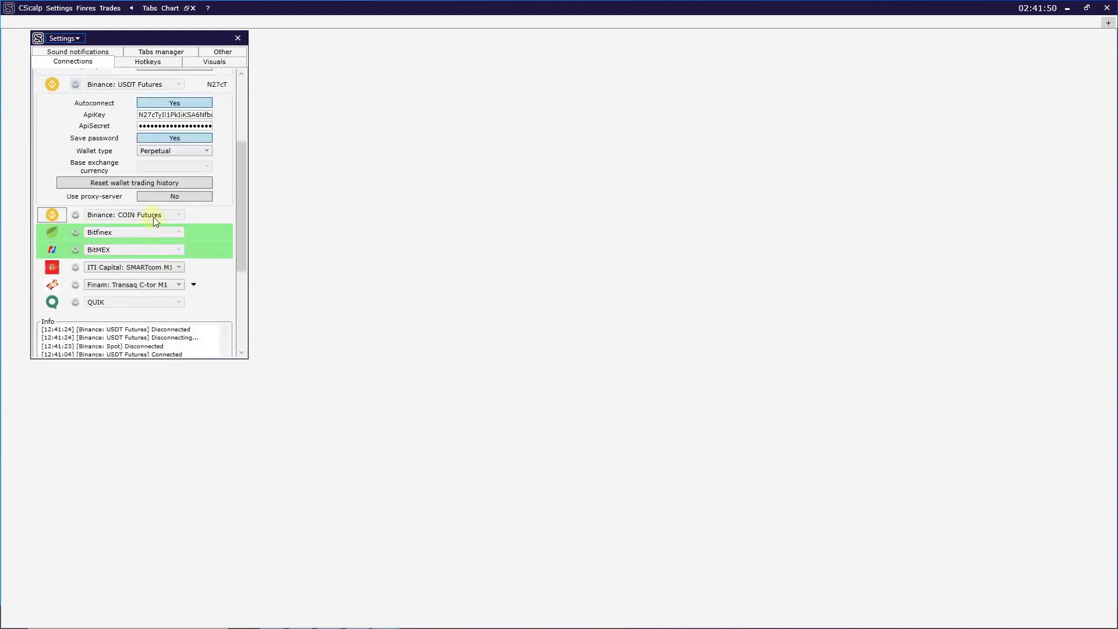
scroll(152, 217, "up", 5)
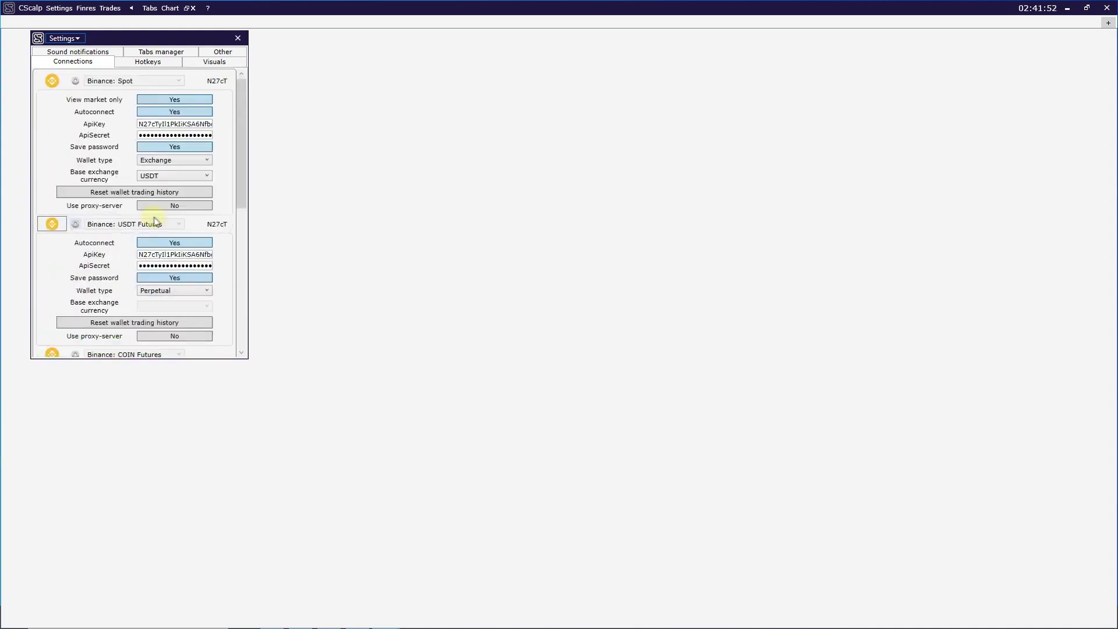
left_click_drag(187, 124, 211, 145)
Keep Spot's Exchange wallet type and USDT base currency, then collapse both Binance rows.
left_click(194, 162)
left_click(194, 170)
left_click(186, 176)
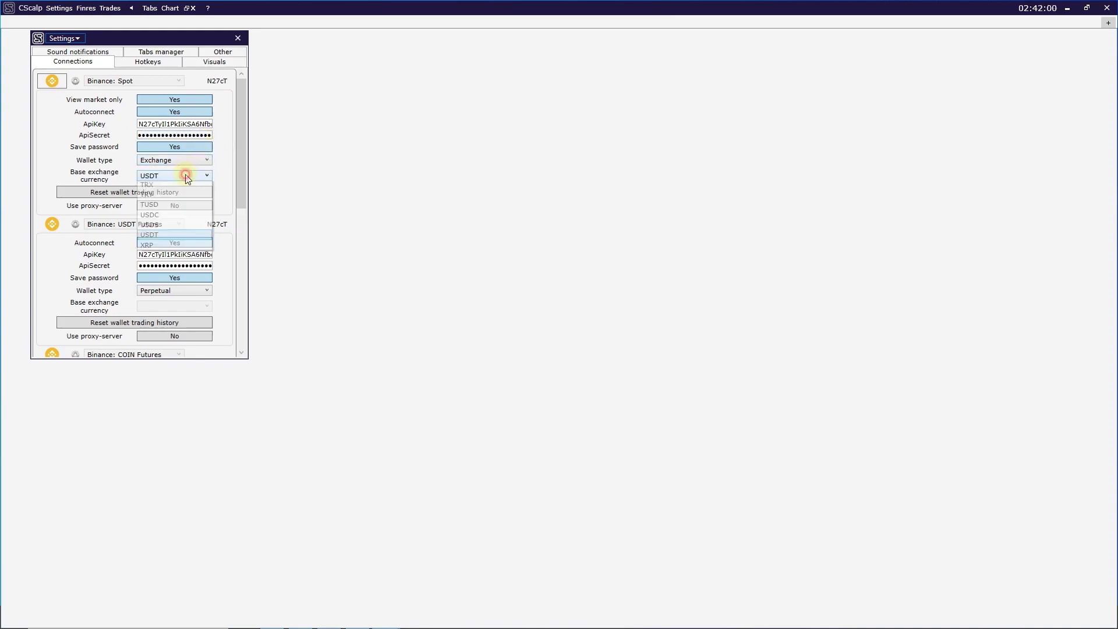
left_click(185, 177)
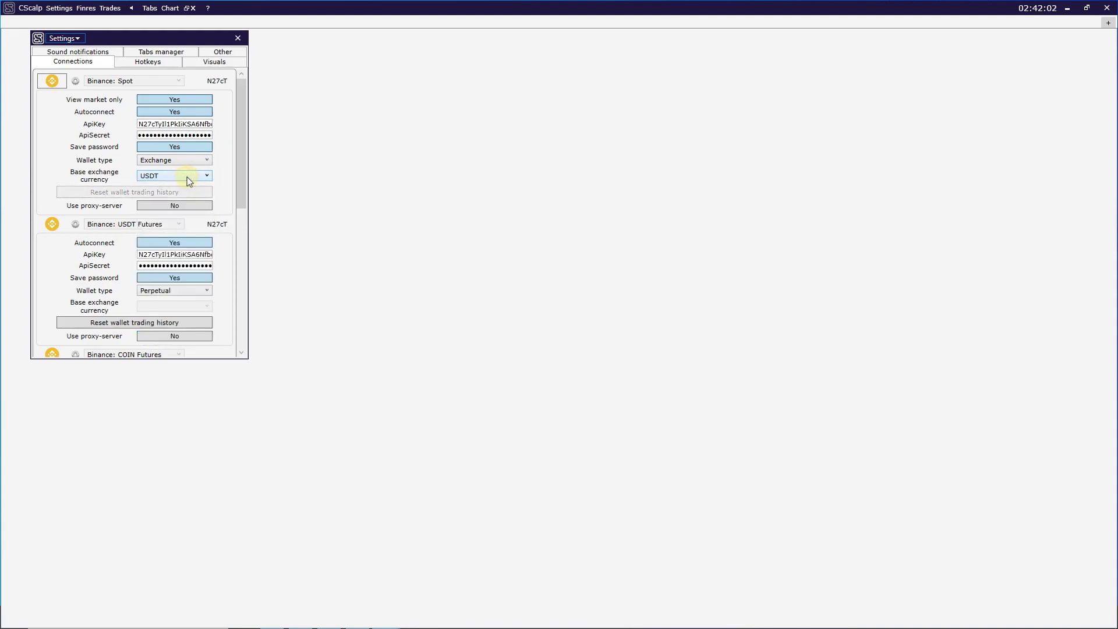
scroll(190, 193, "down", 1)
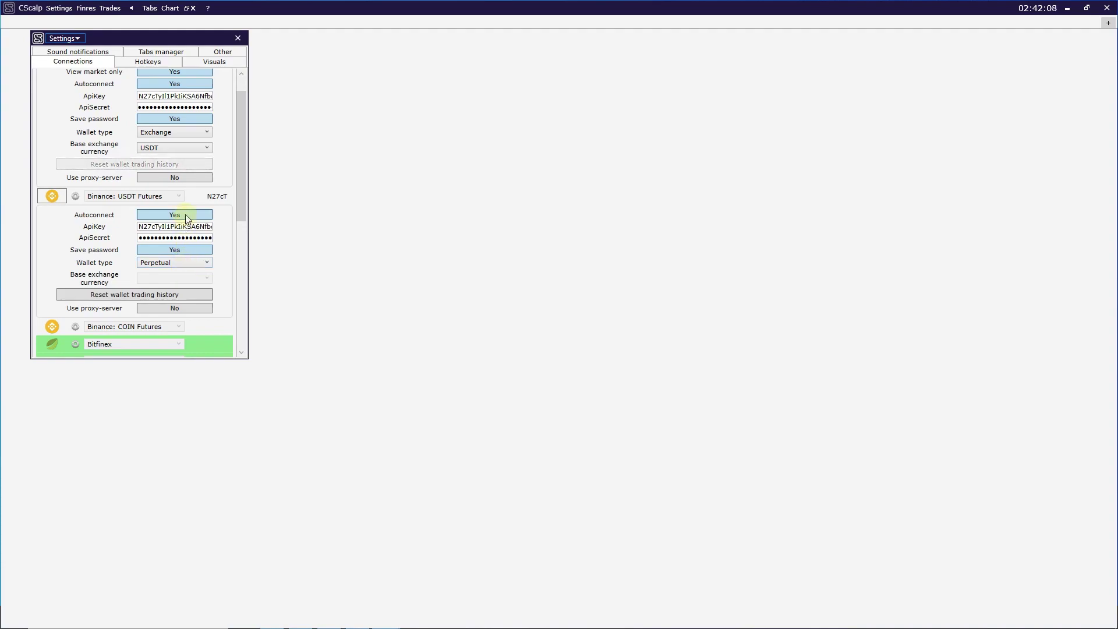
scroll(183, 250, "up", 1)
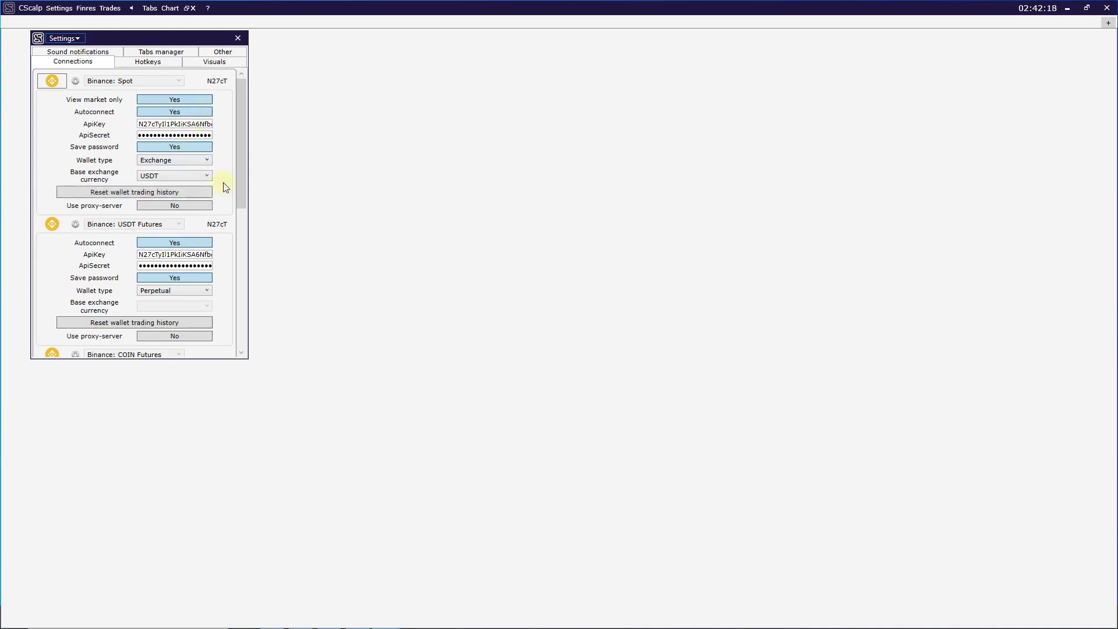
left_click(52, 80)
left_click(52, 98)
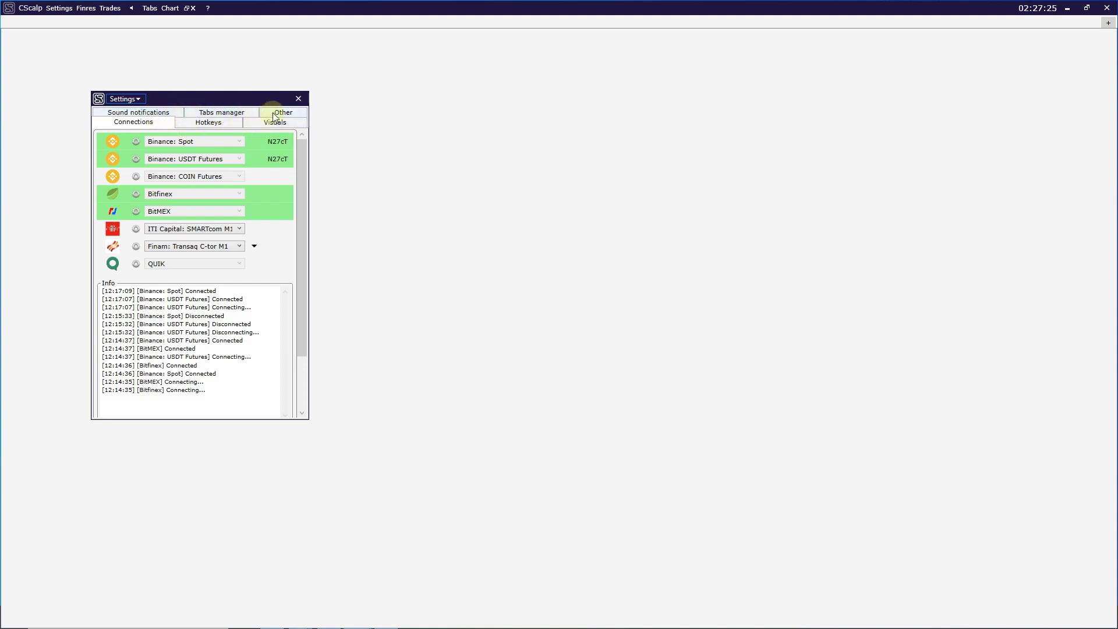
Show the Hotkeys 'On tab' list, including F1 for Finres.
left_click(197, 124)
left_click(119, 138)
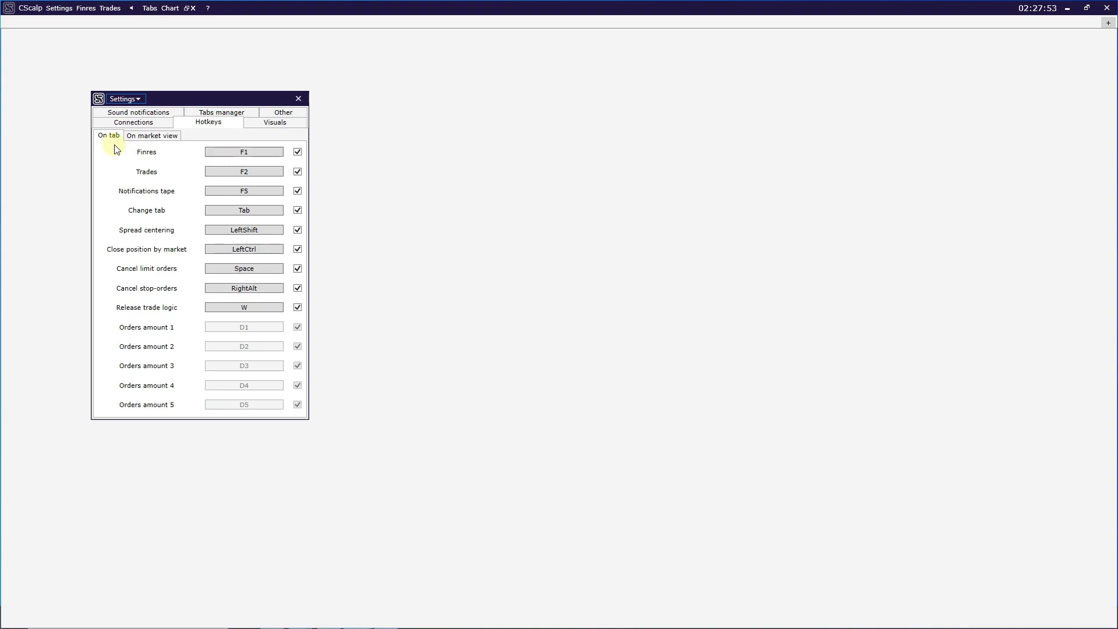
Review the 'On market view' hotkeys, such as T to buy and Y to sell by market.
left_click(133, 137)
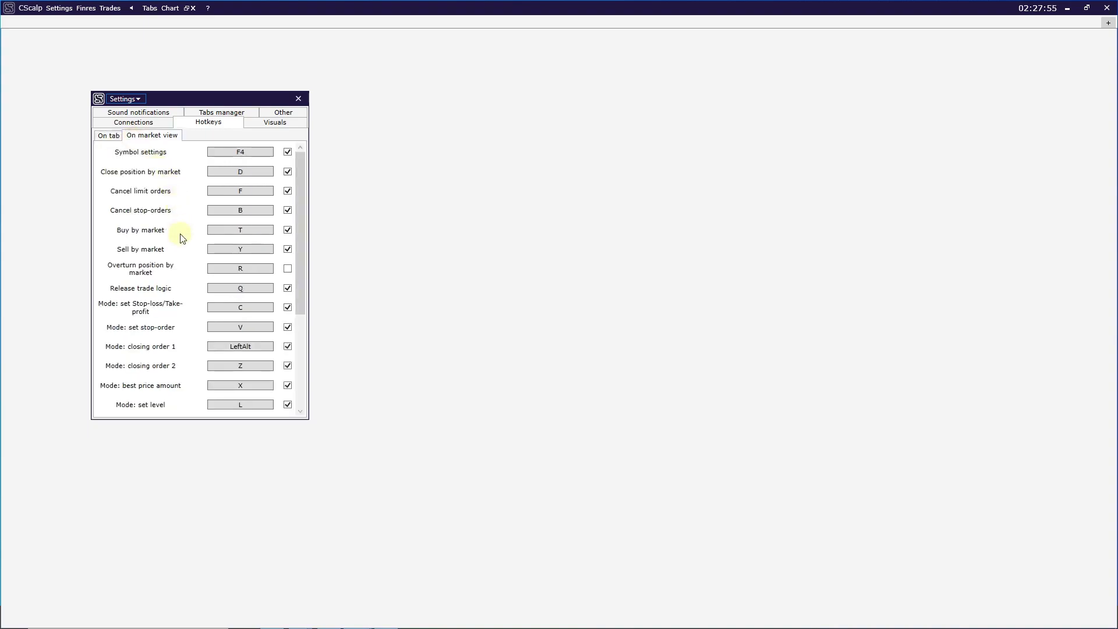
scroll(215, 287, "down", 4)
scroll(215, 292, "up", 2)
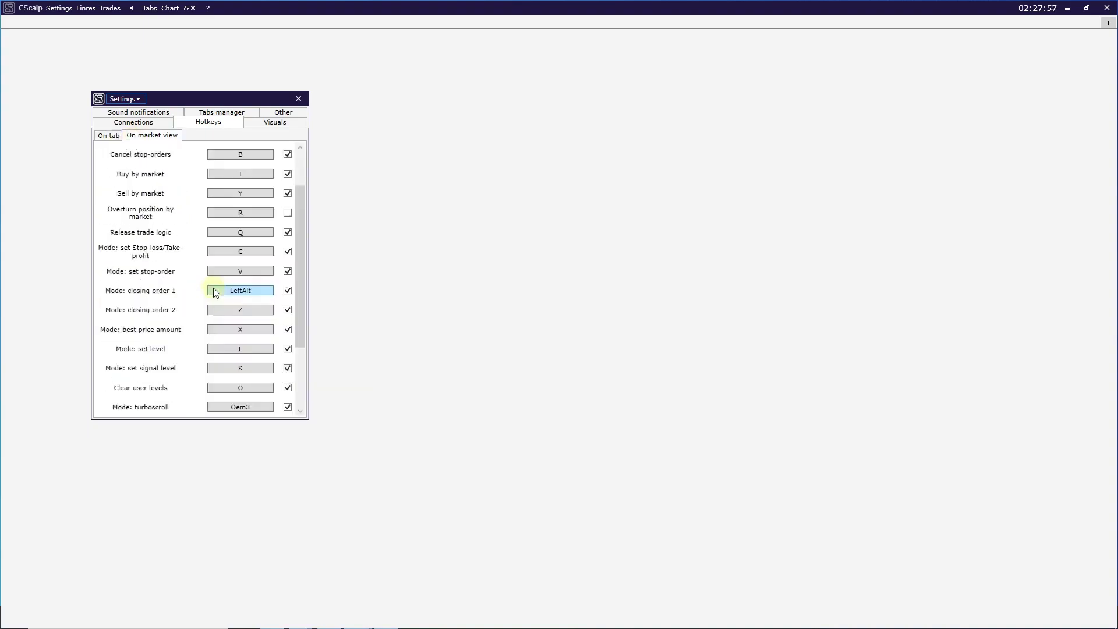
scroll(214, 292, "up", 3)
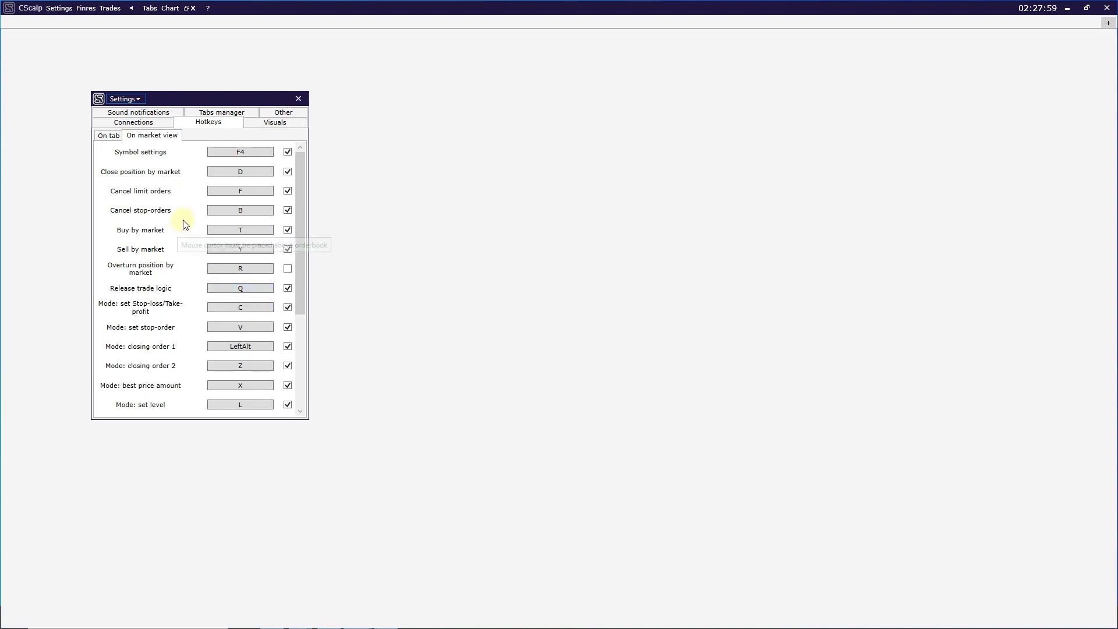
Check the Visuals common background colour choices without changing them, then view Sound notifications.
left_click(270, 125)
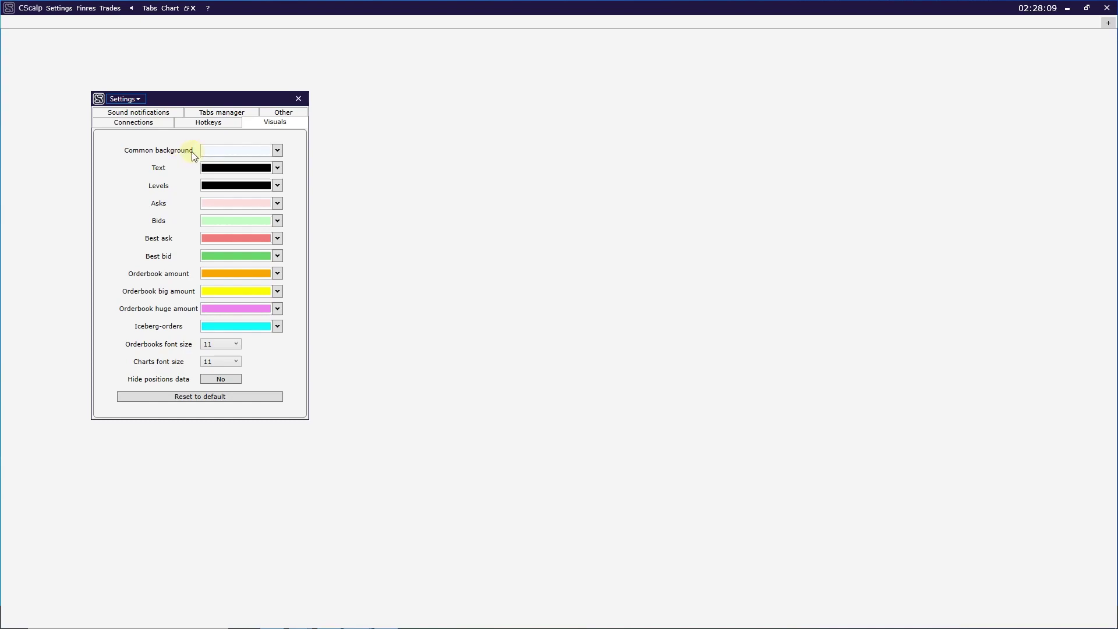
left_click(214, 149)
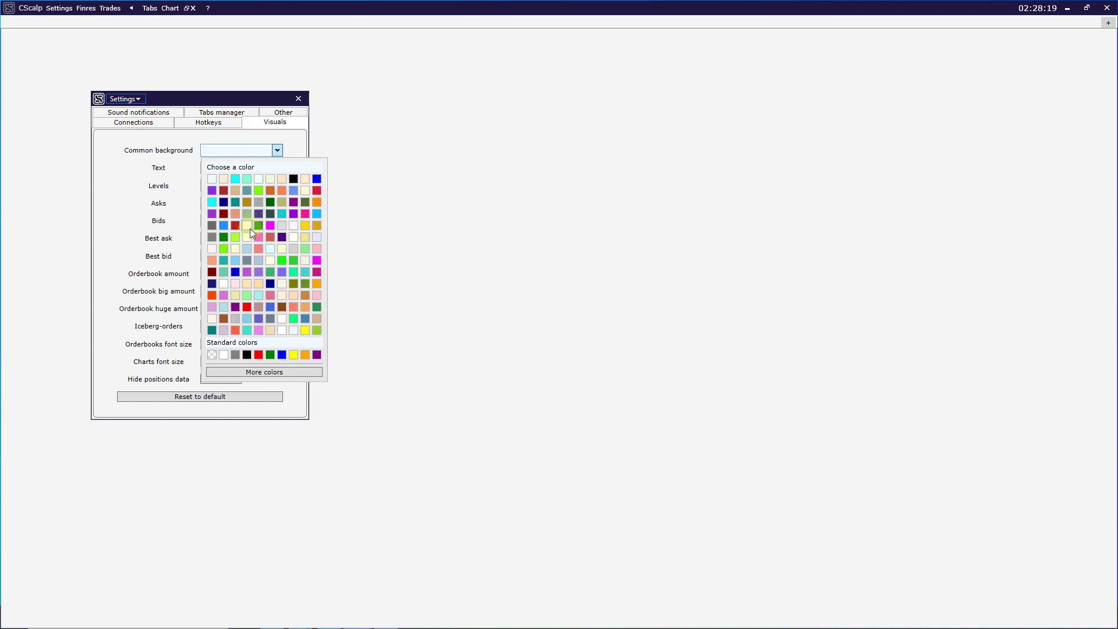
left_click(276, 150)
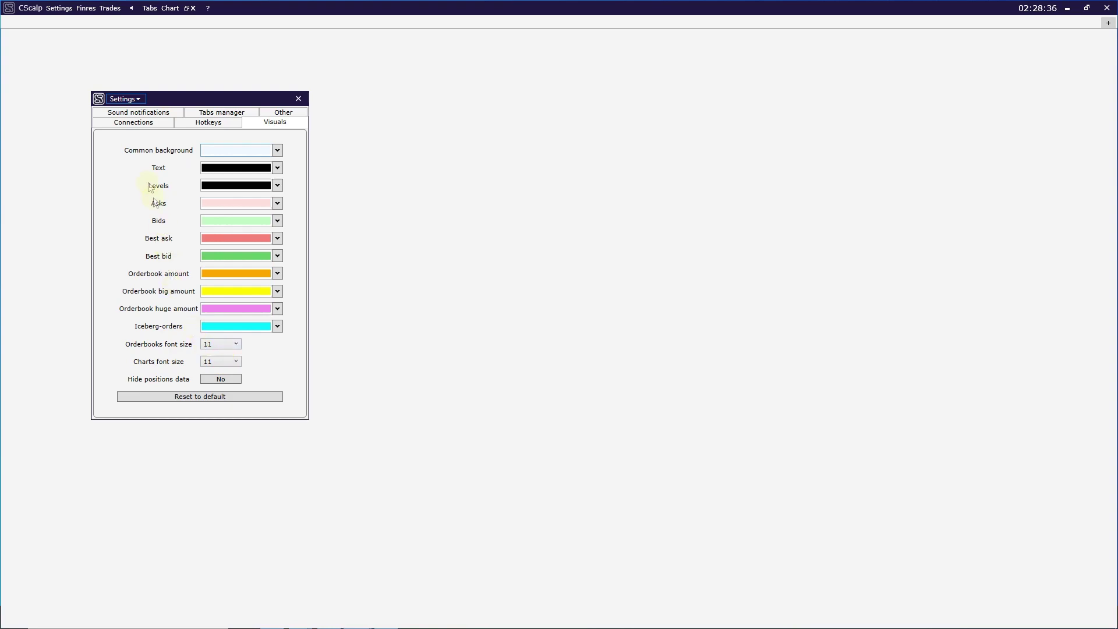
left_click(132, 114)
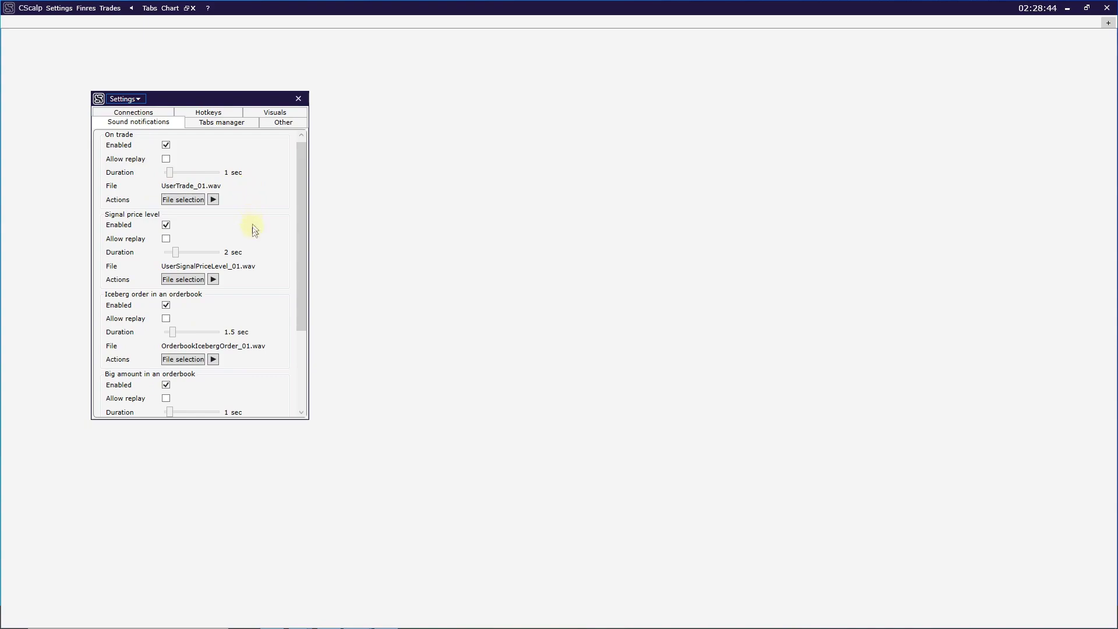
Scroll the sound notifications, then view the Tabs manager showing 1 window, 0 tabs.
scroll(255, 252, "down", 3)
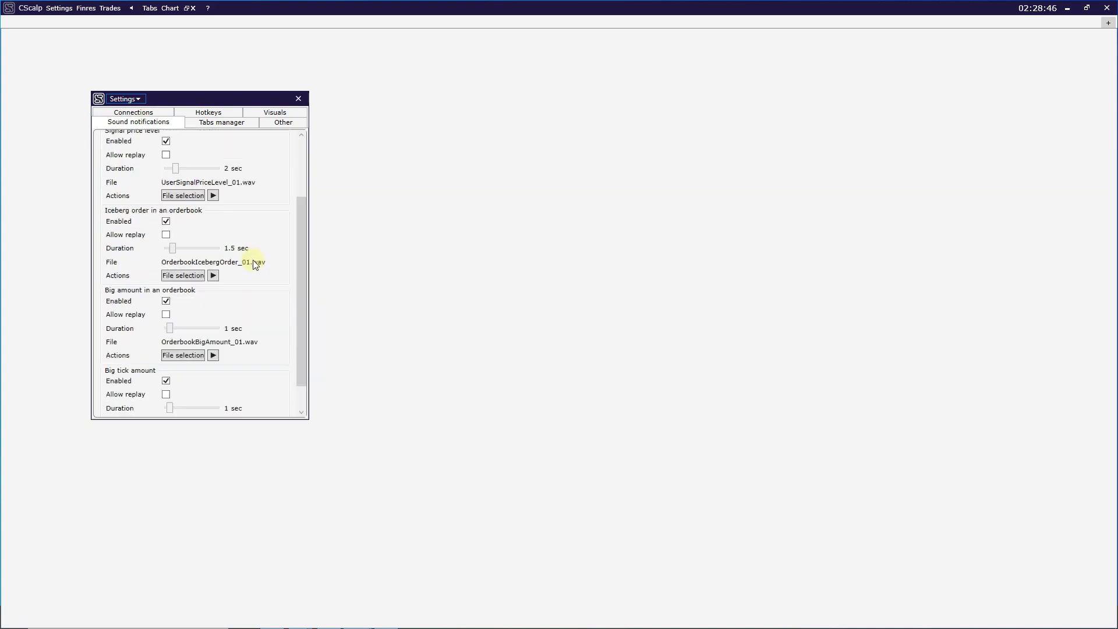
scroll(253, 267, "down", 2)
scroll(250, 269, "up", 5)
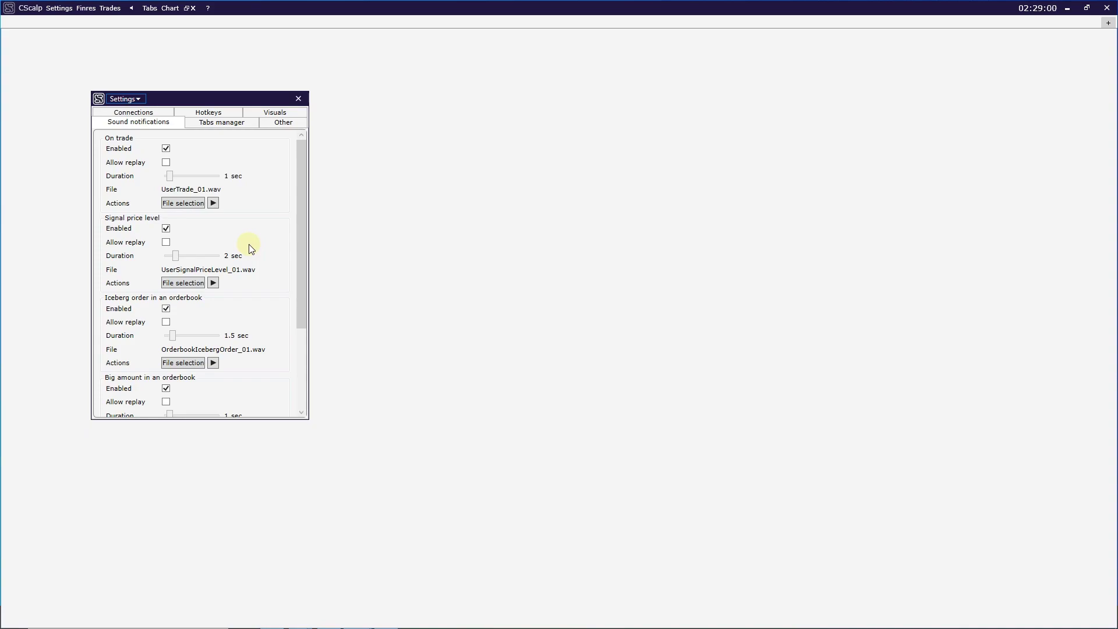
left_click(222, 123)
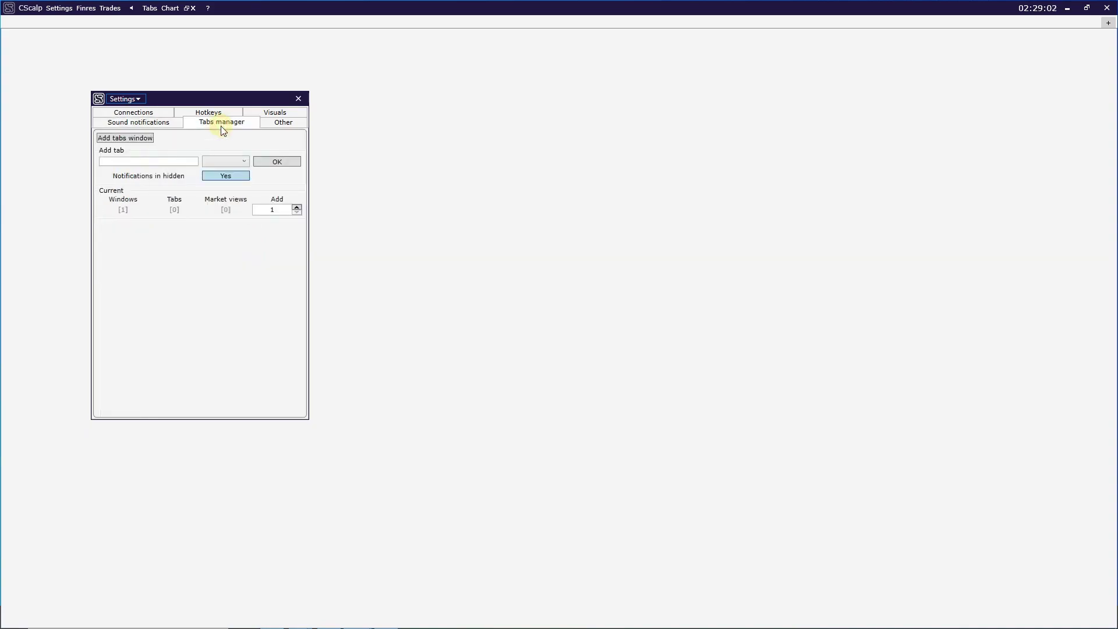
left_click(134, 140)
left_click_drag(137, 138, 556, 157)
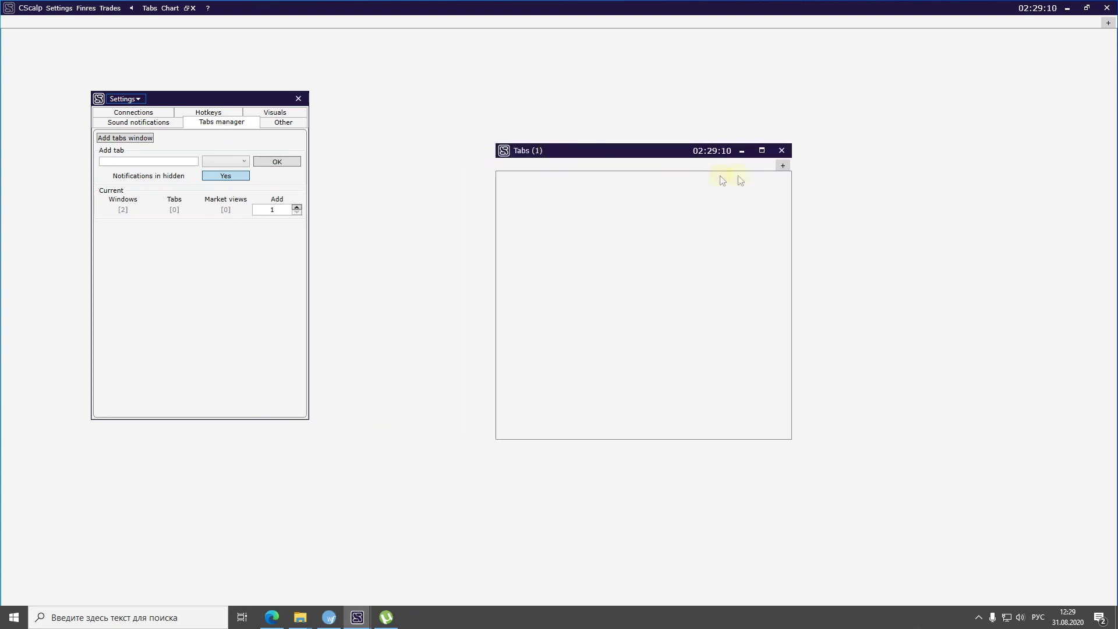
left_click(782, 167)
left_click(781, 182)
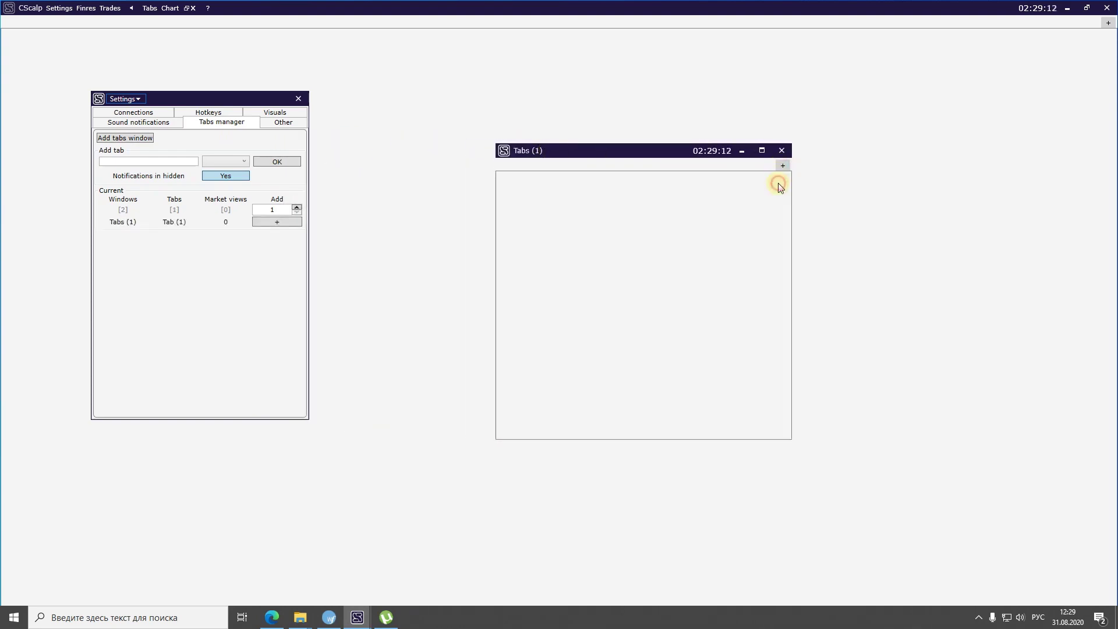
left_click(783, 153)
left_click(707, 221)
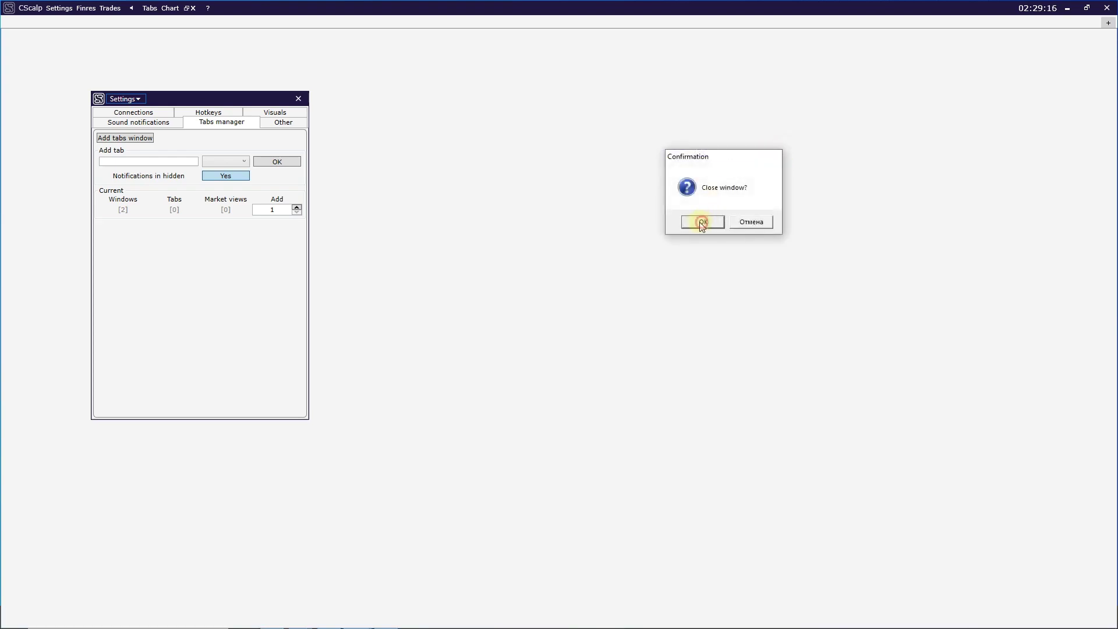
Review the Other tab's Change PIN form and proxy-server fields, then close Settings.
left_click(290, 128)
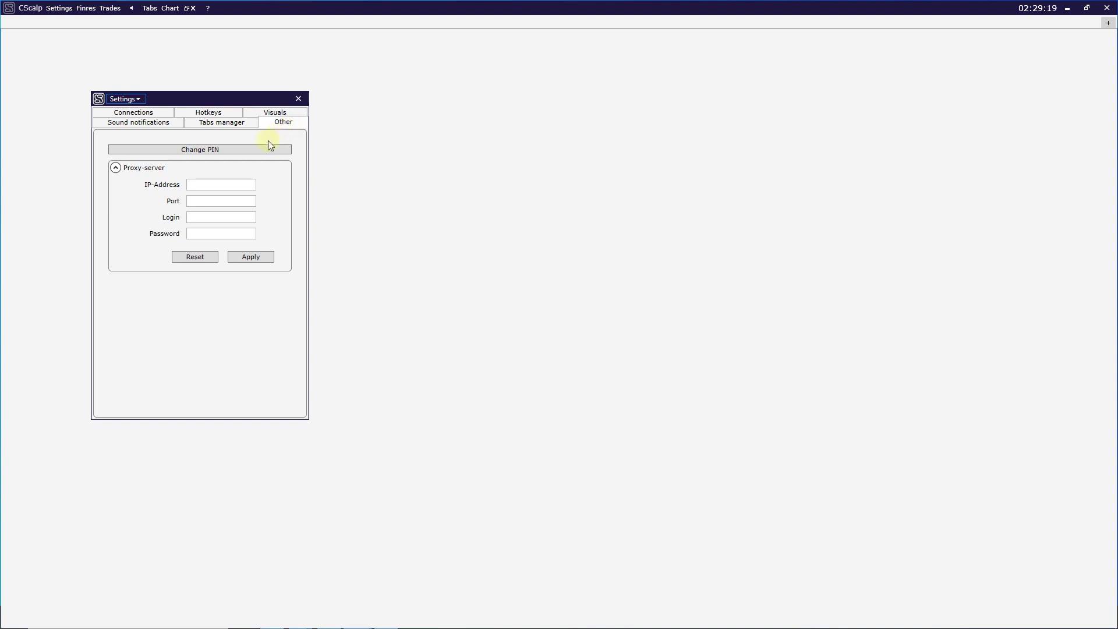
left_click(115, 168)
left_click(125, 152)
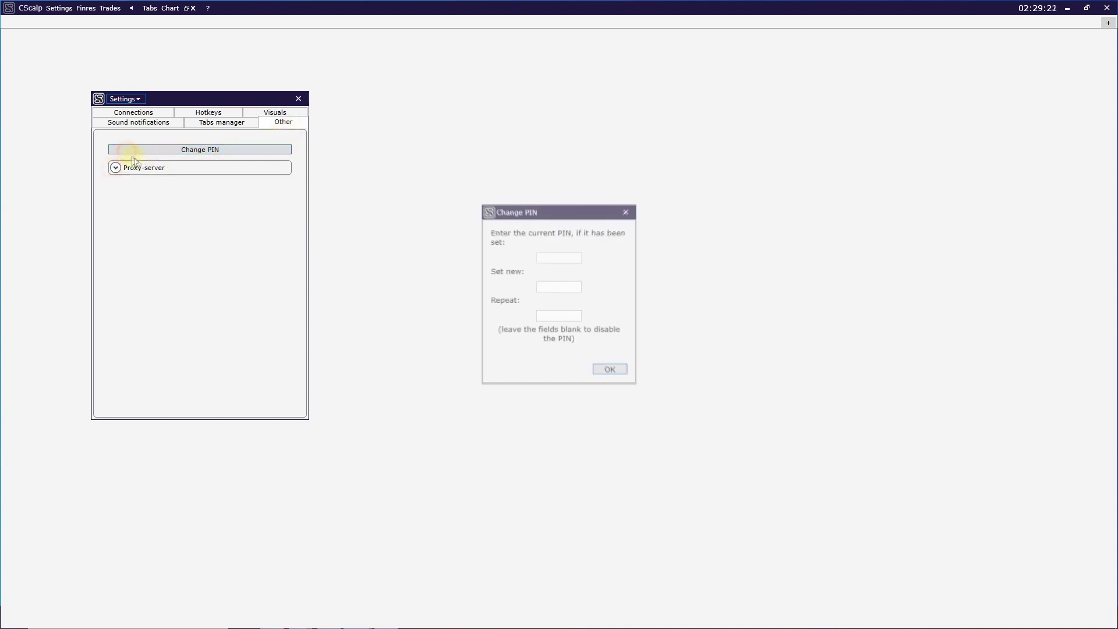
left_click(626, 211)
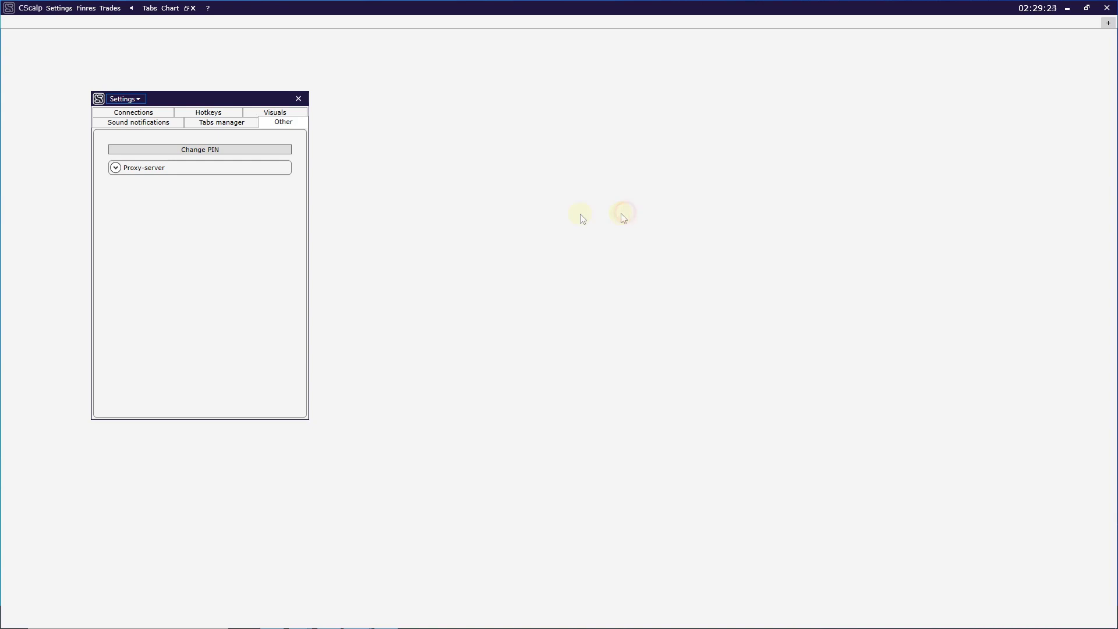
left_click(116, 167)
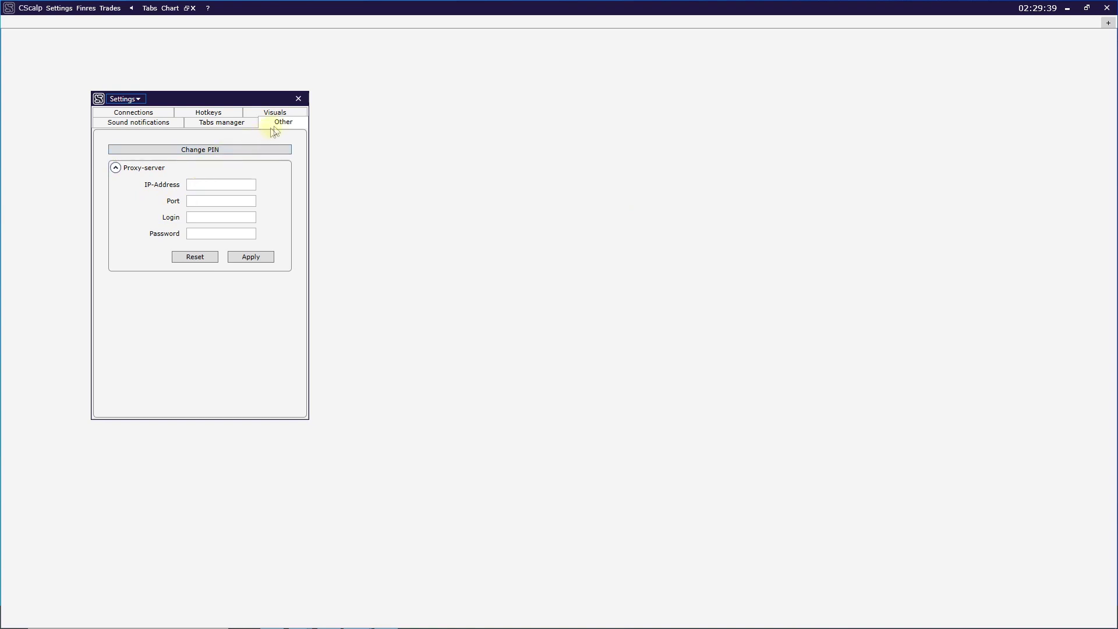
left_click(302, 101)
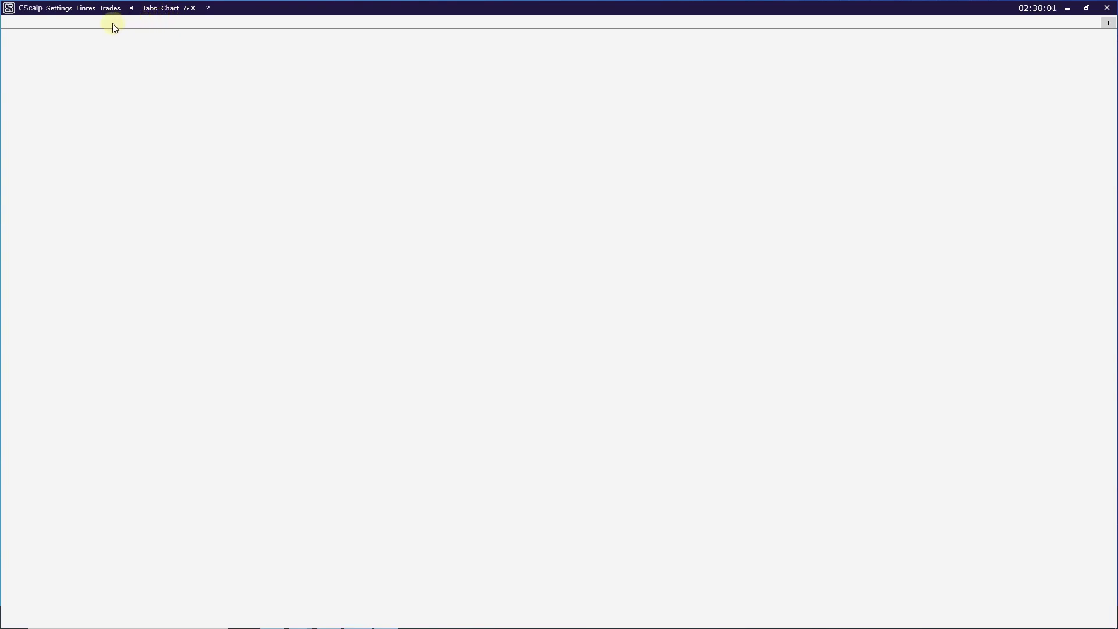
left_click(89, 20)
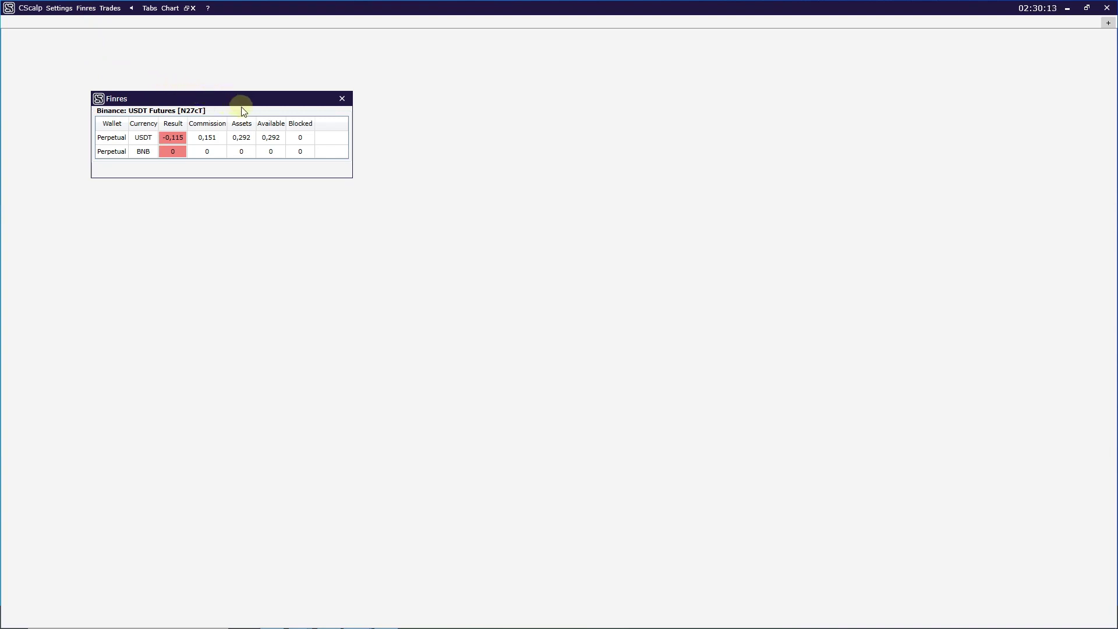
left_click(338, 100)
Open the Trades window and widen it so all 15 trade rows read fully.
left_click(110, 8)
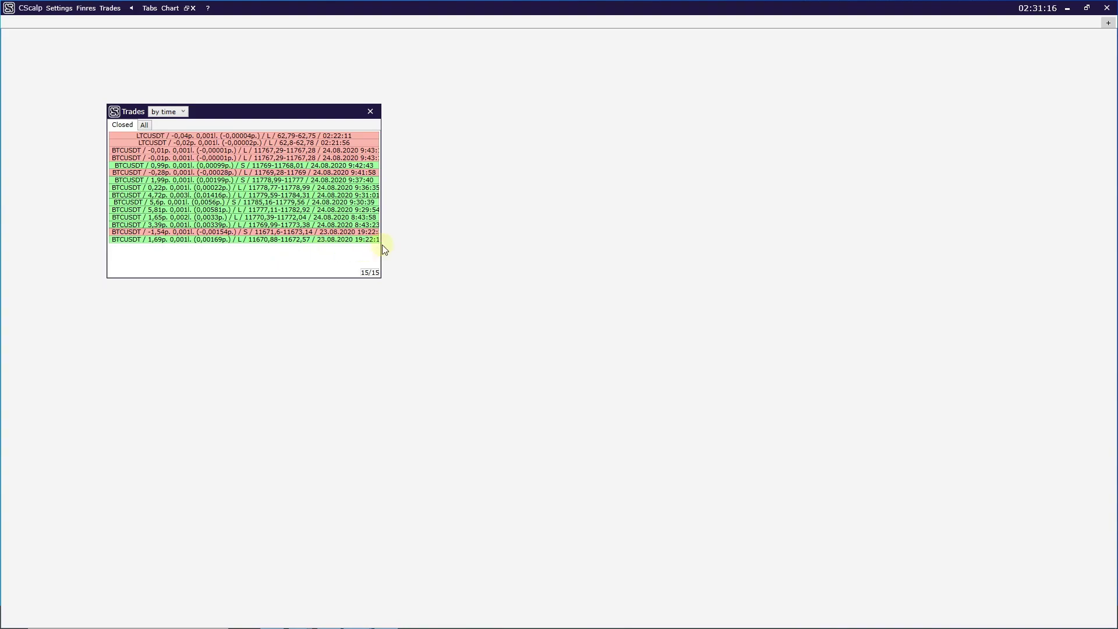
left_click_drag(382, 245, 422, 245)
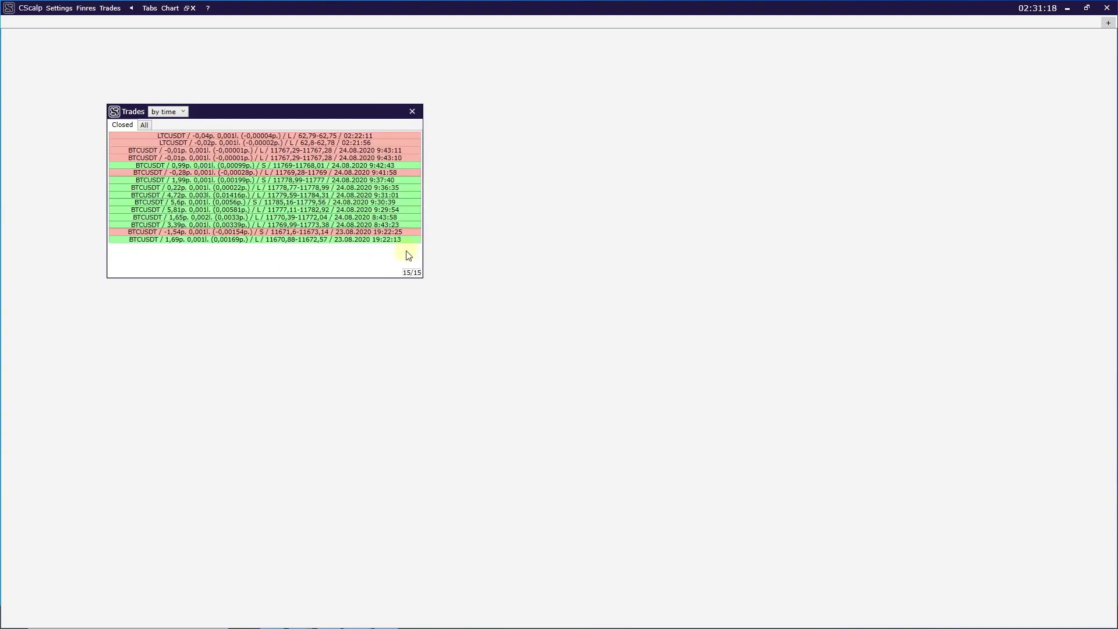